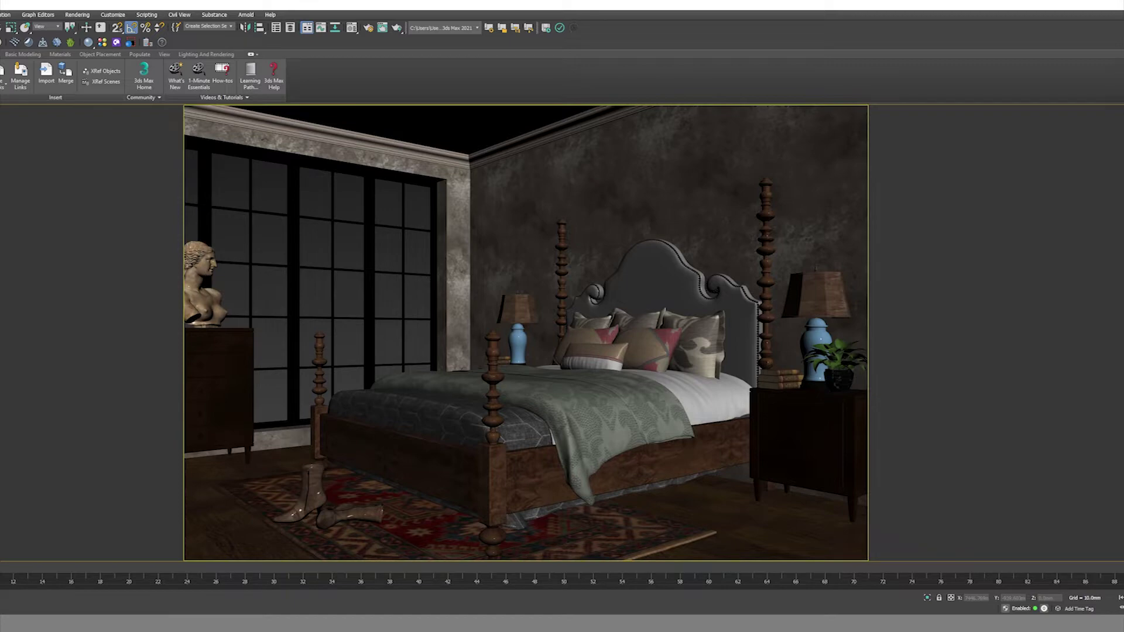
Orbit the Perspective view to frame the whole four-poster bed, dresser bust and window wall.
mouse_move(596, 398)
alt+middle_down()
mouse_move(694, 394)
mouse_move(668, 410)
alt+middle_up()
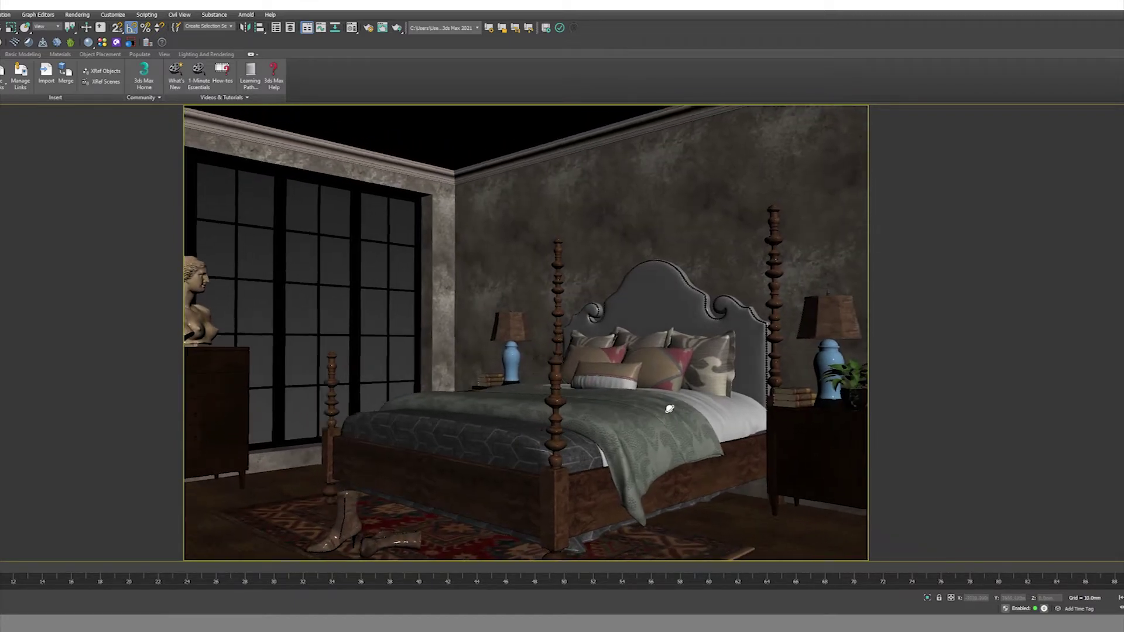
alt+middle_drag(668, 409, 691, 404)
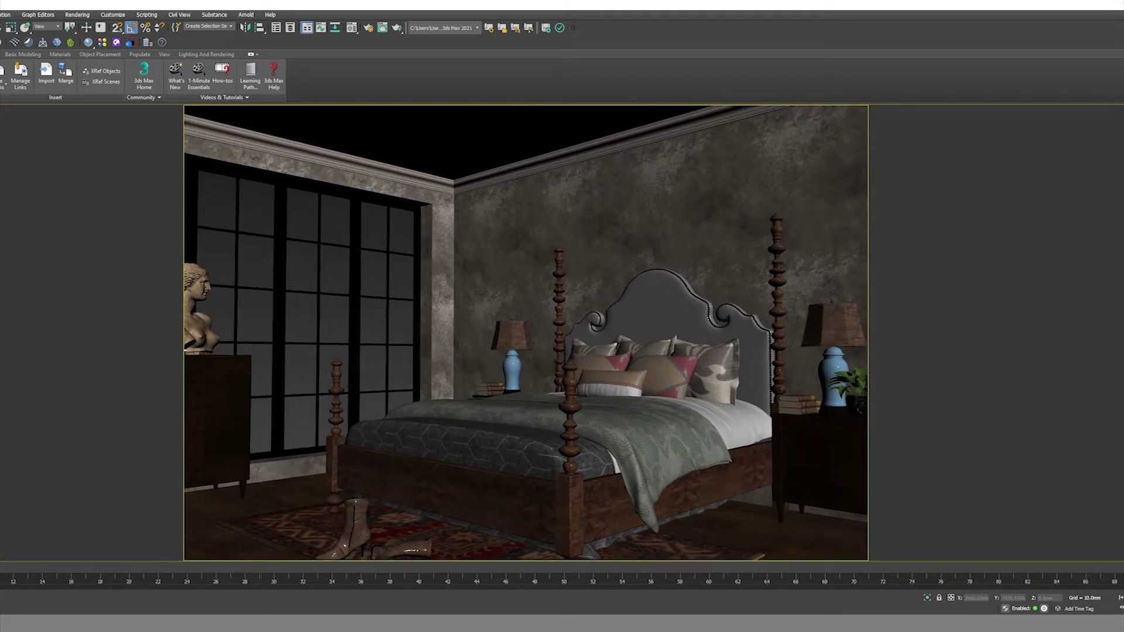
alt+middle_drag(770, 430, 733, 421)
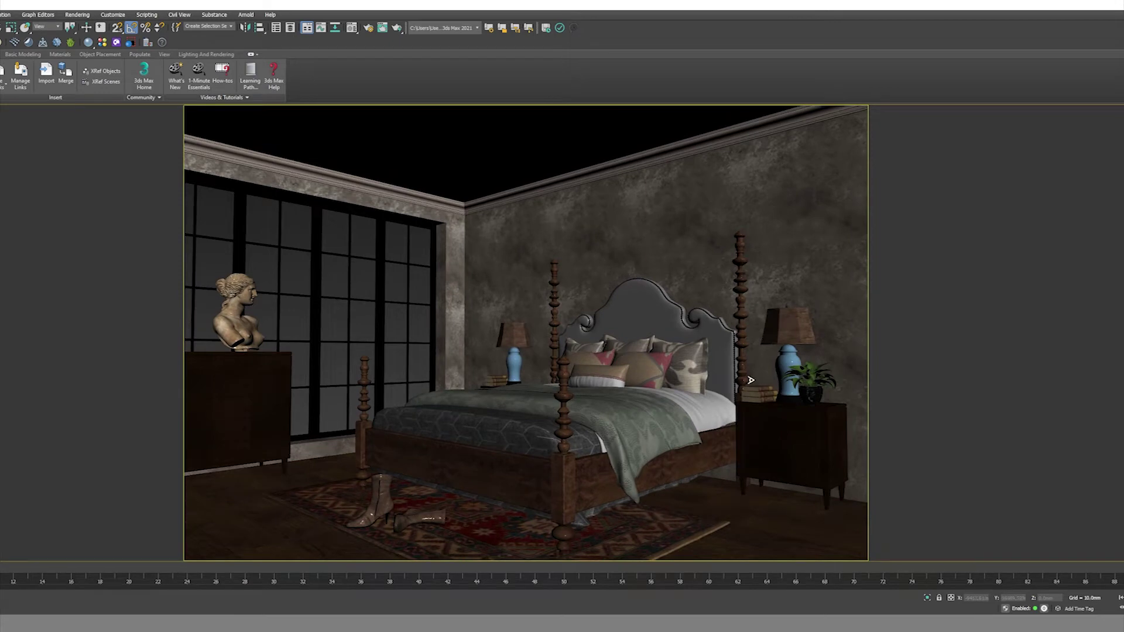
click(79, 15)
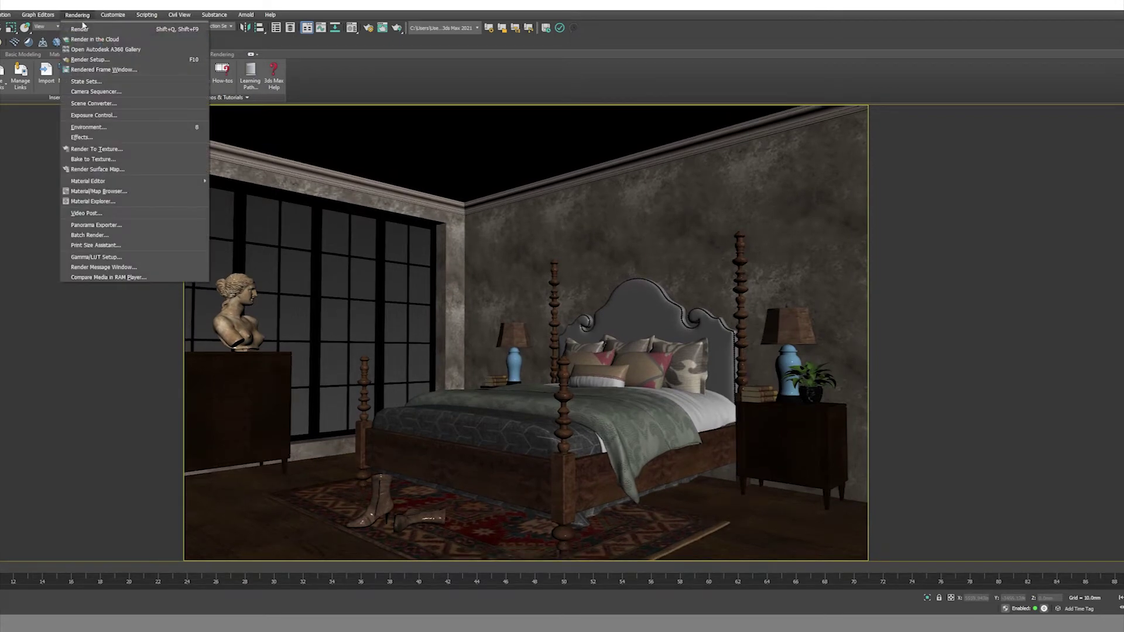
Open Render Setup with V-Ray 5, enlarge and raise the dialog, and expand V-Ray Frame buffer.
click(95, 60)
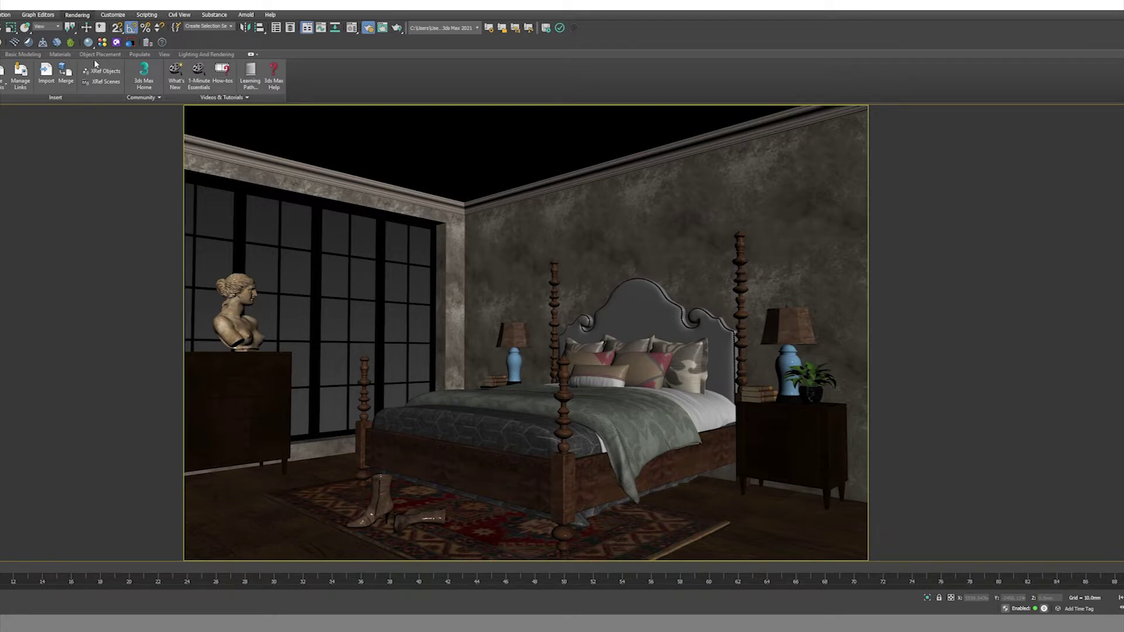
key(F10)
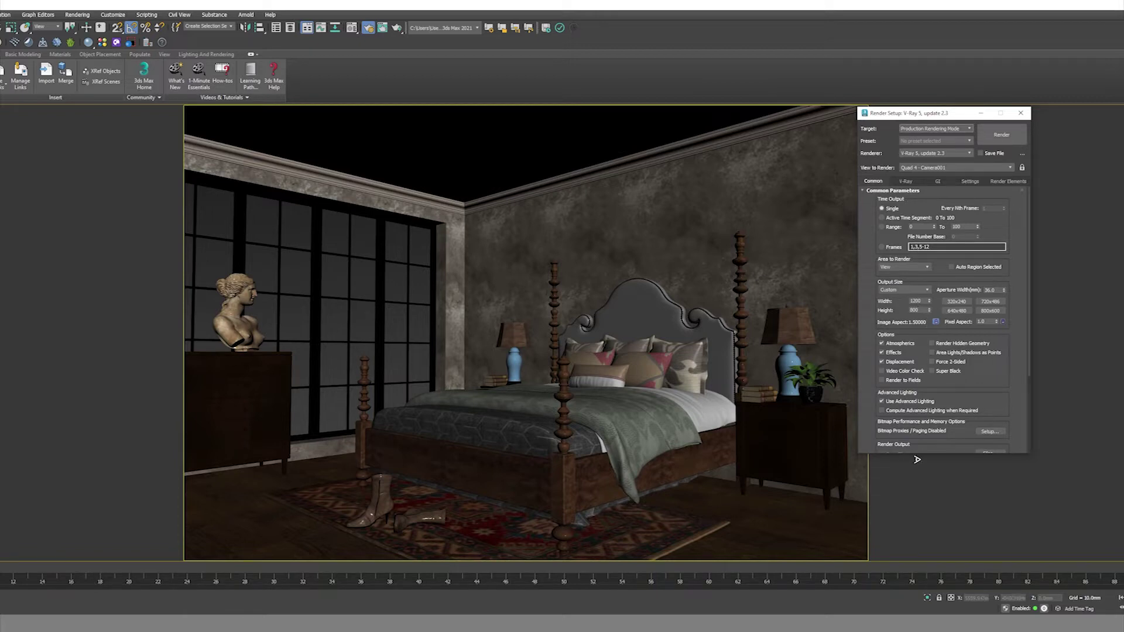
drag(921, 455, 921, 567)
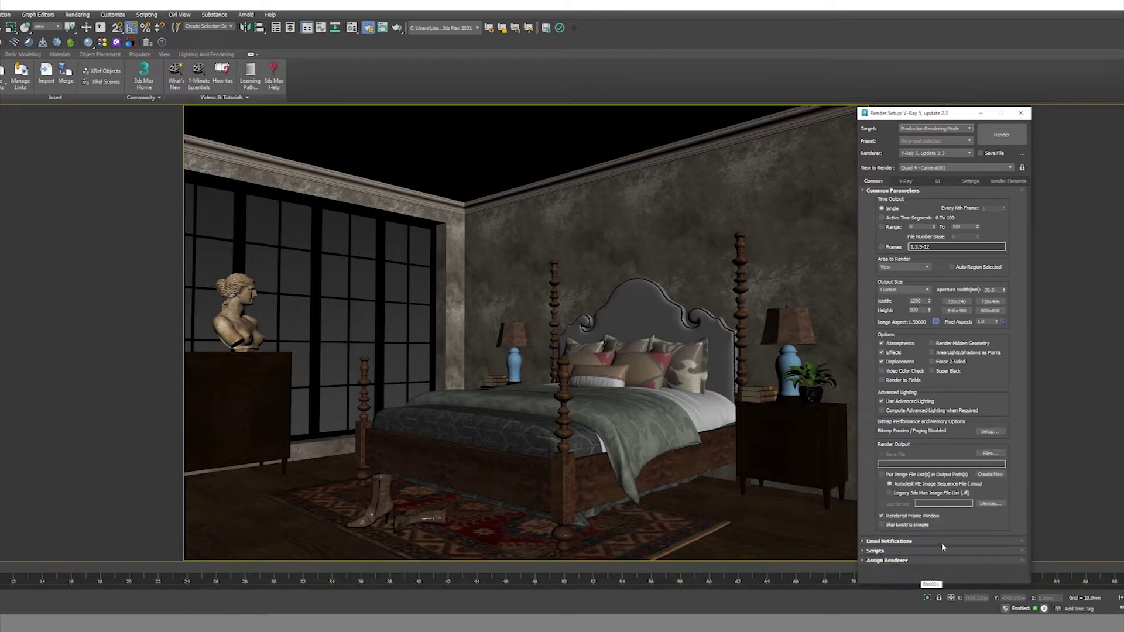
drag(894, 115, 894, 69)
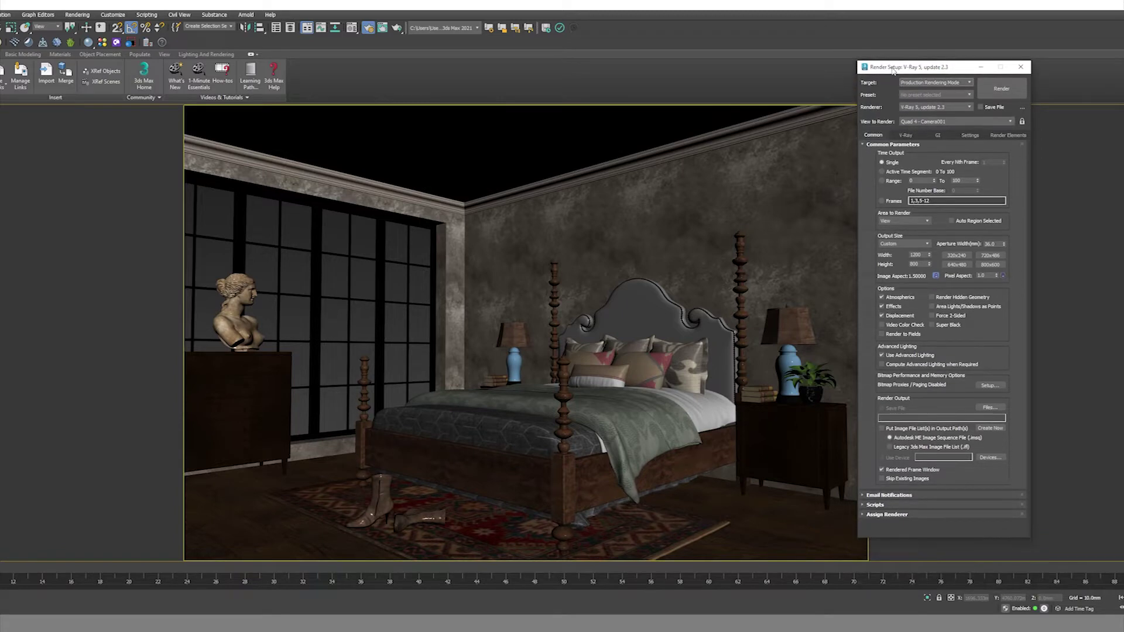
click(905, 136)
click(882, 145)
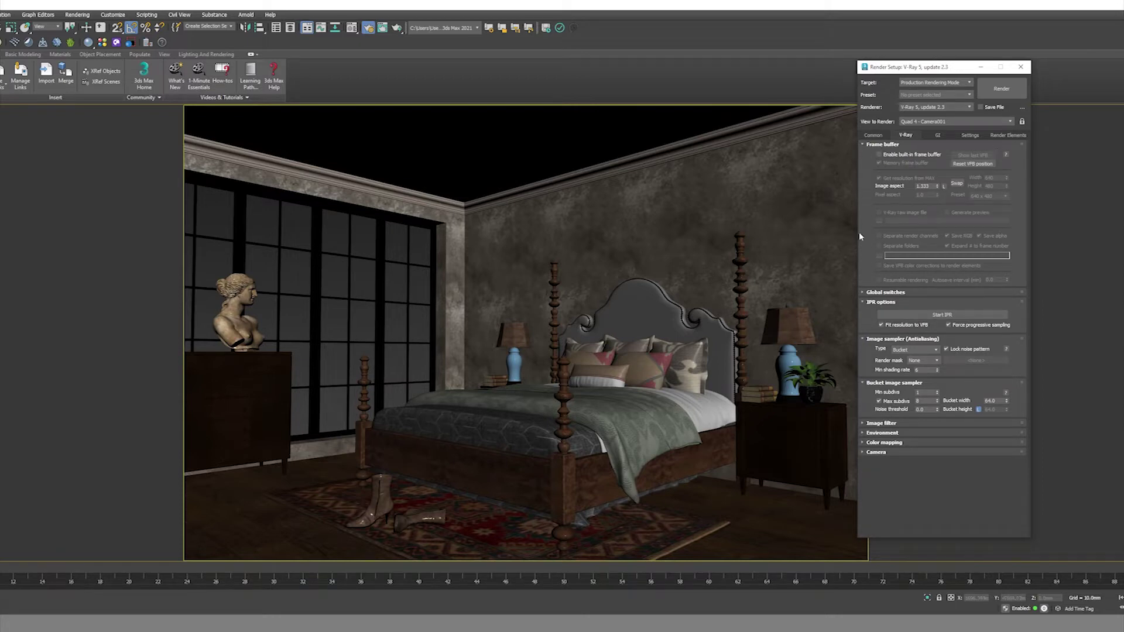
Collapse Frame buffer and Global switches; expand Image filter (Catmull-Rom), Environment and Exponential Color mapping.
click(904, 292)
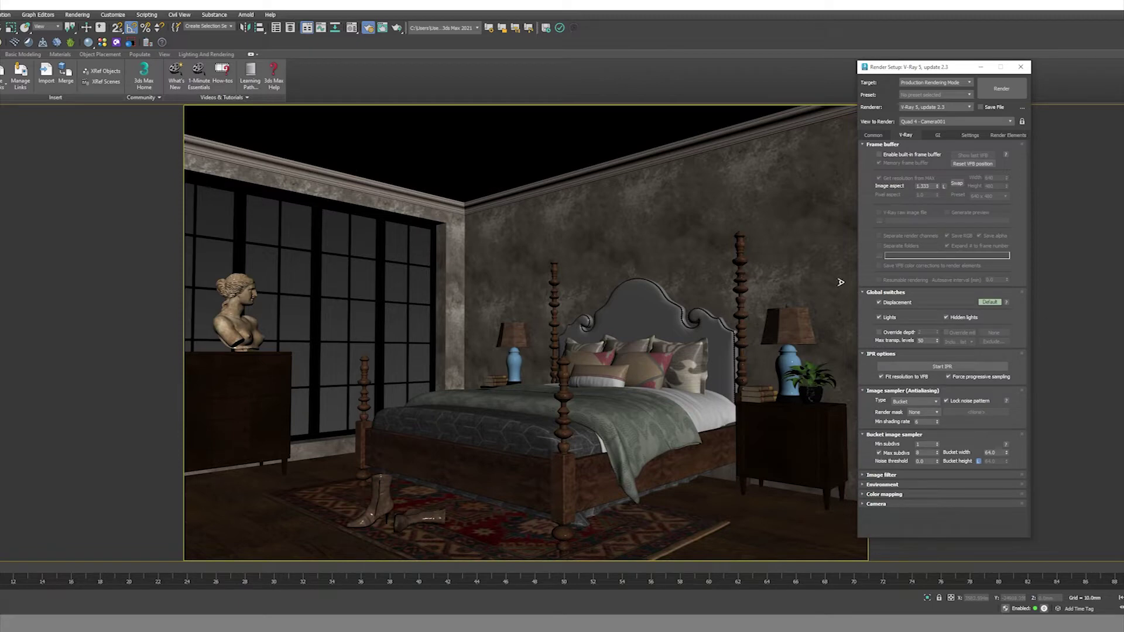
click(865, 145)
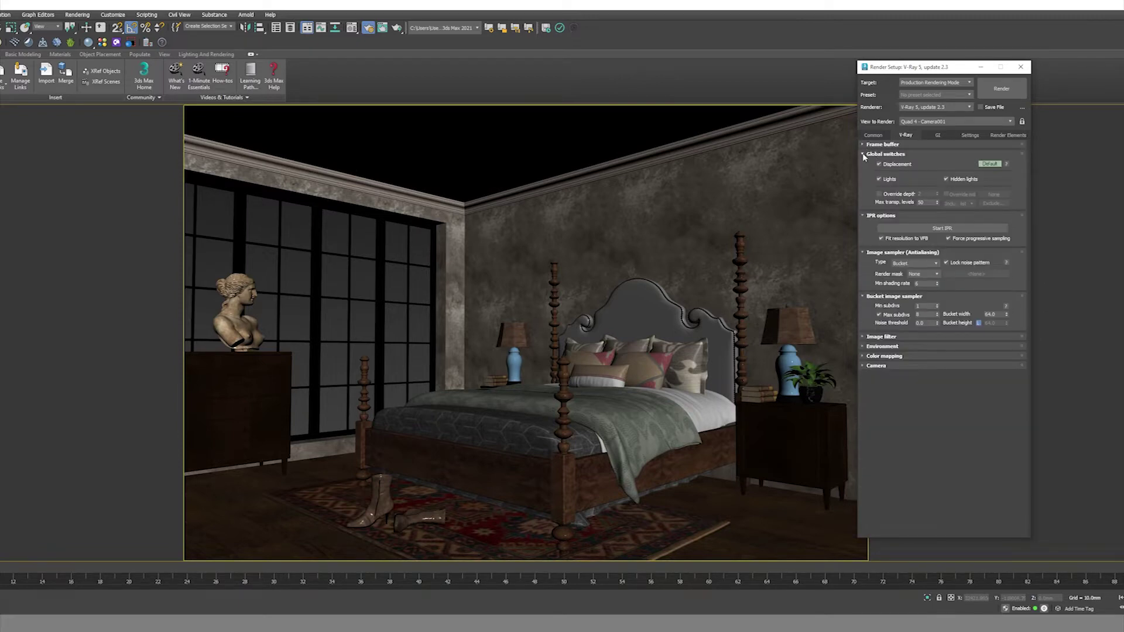
click(863, 155)
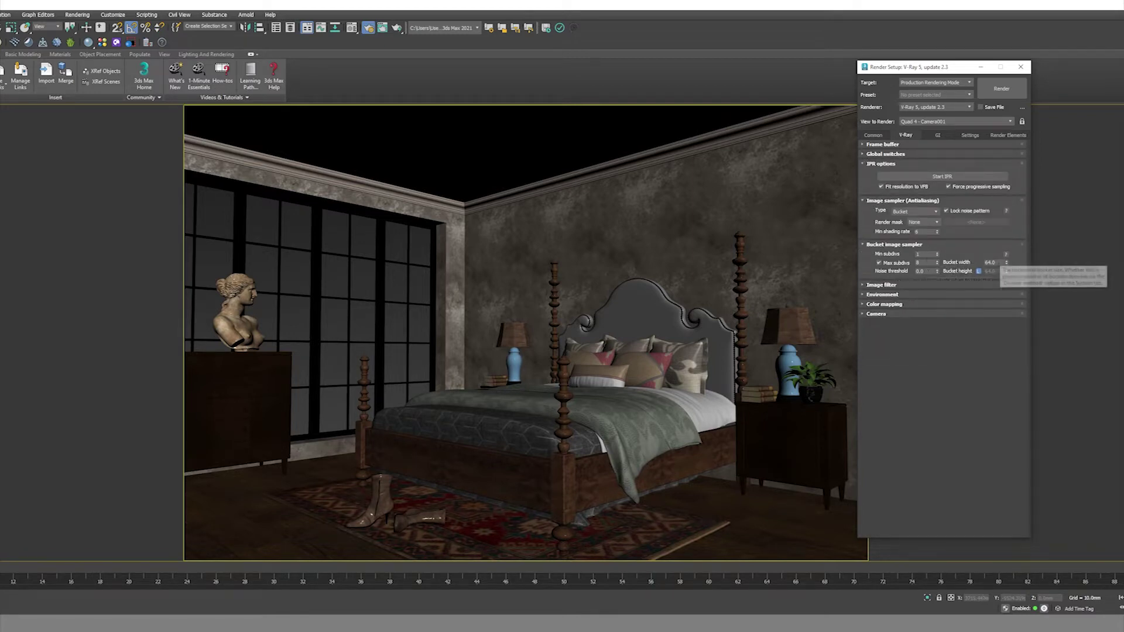
click(885, 285)
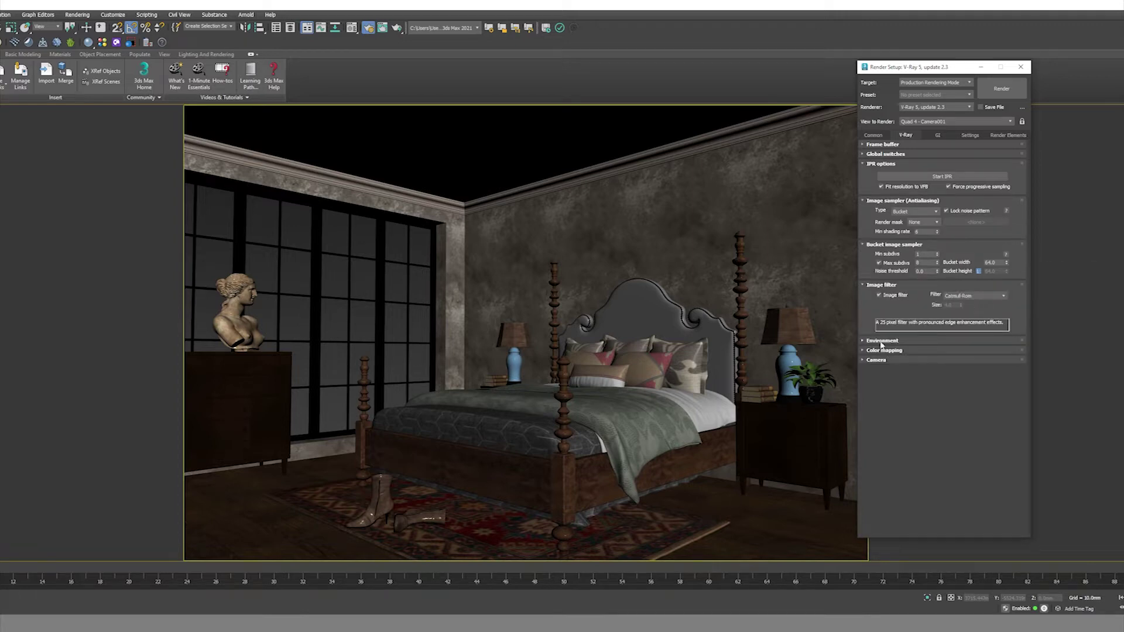
click(881, 340)
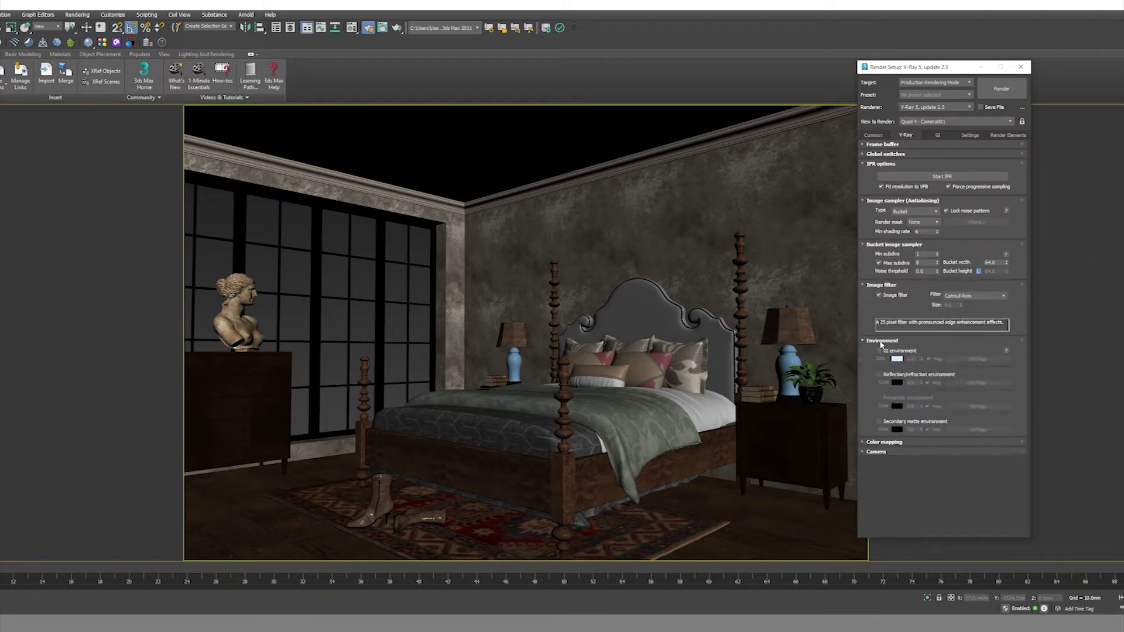
click(897, 444)
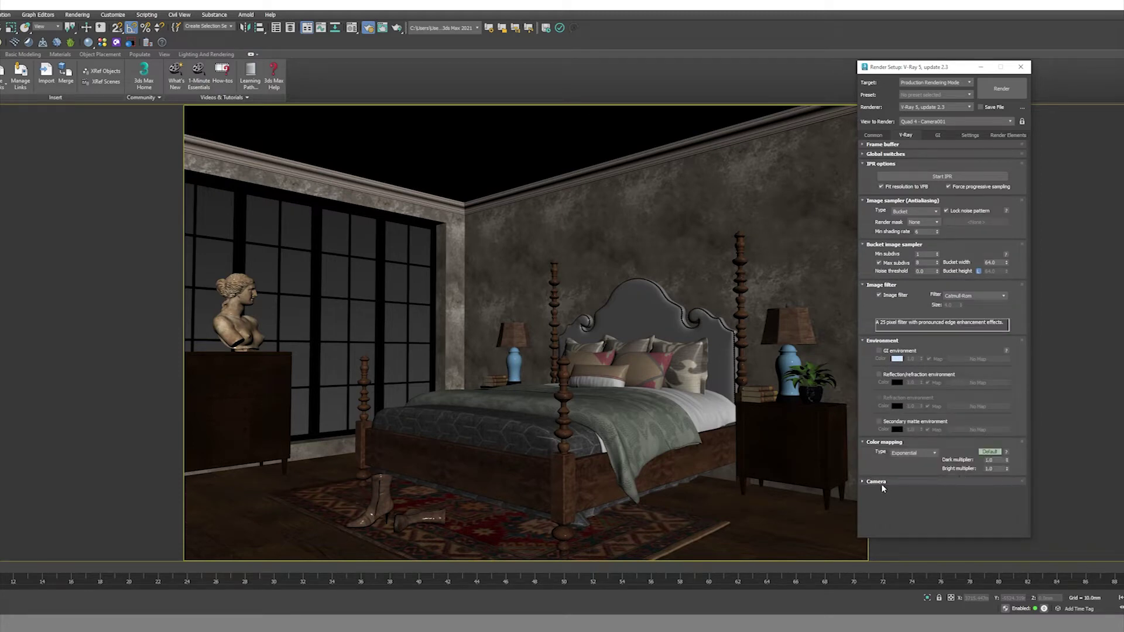
click(936, 136)
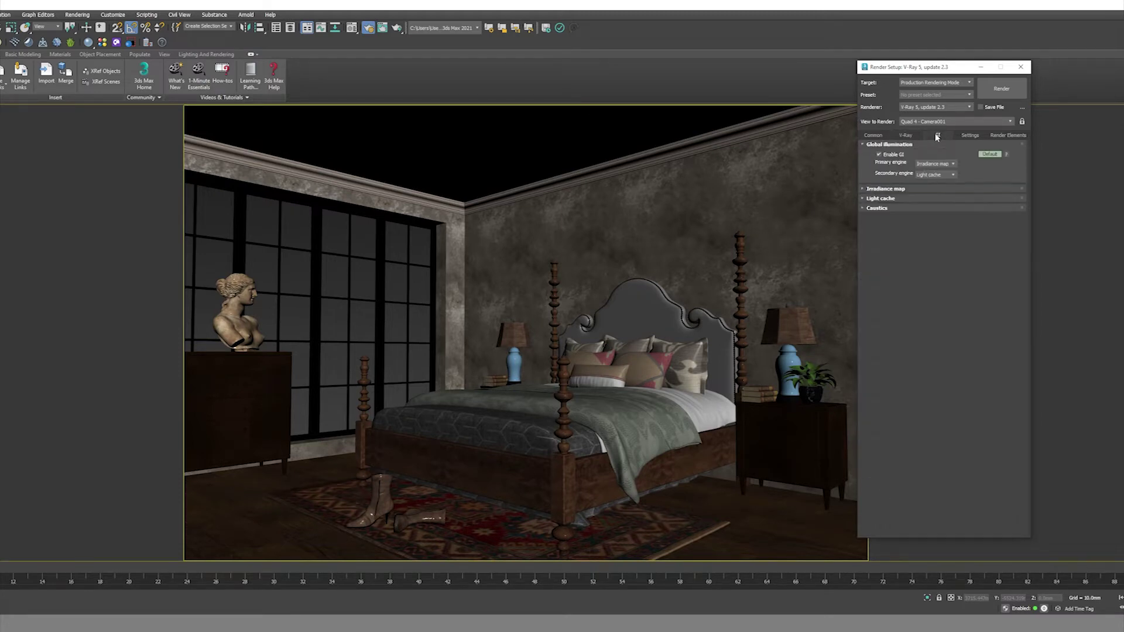
Expand the Irradiance map, Light cache and Caustics rollouts on the GI tab.
click(886, 188)
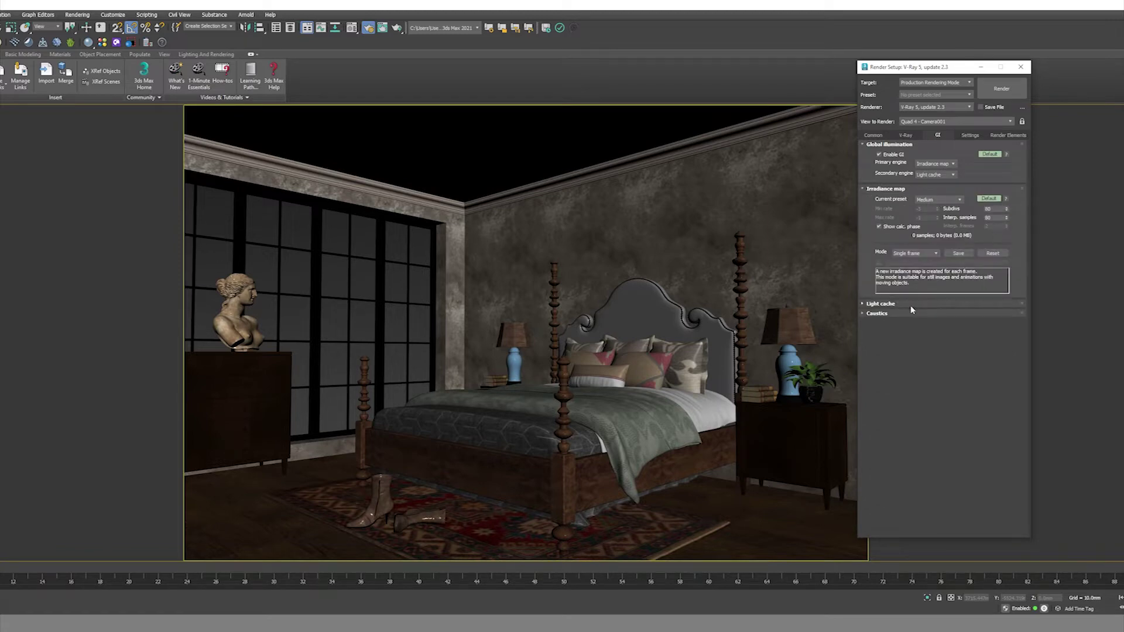
click(880, 303)
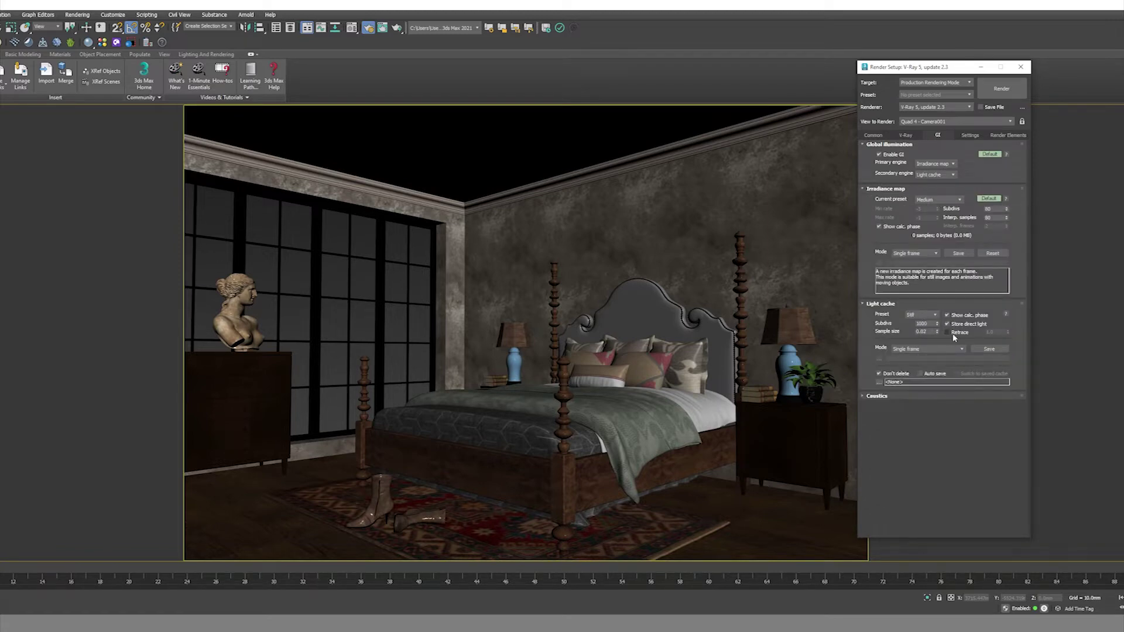
click(882, 397)
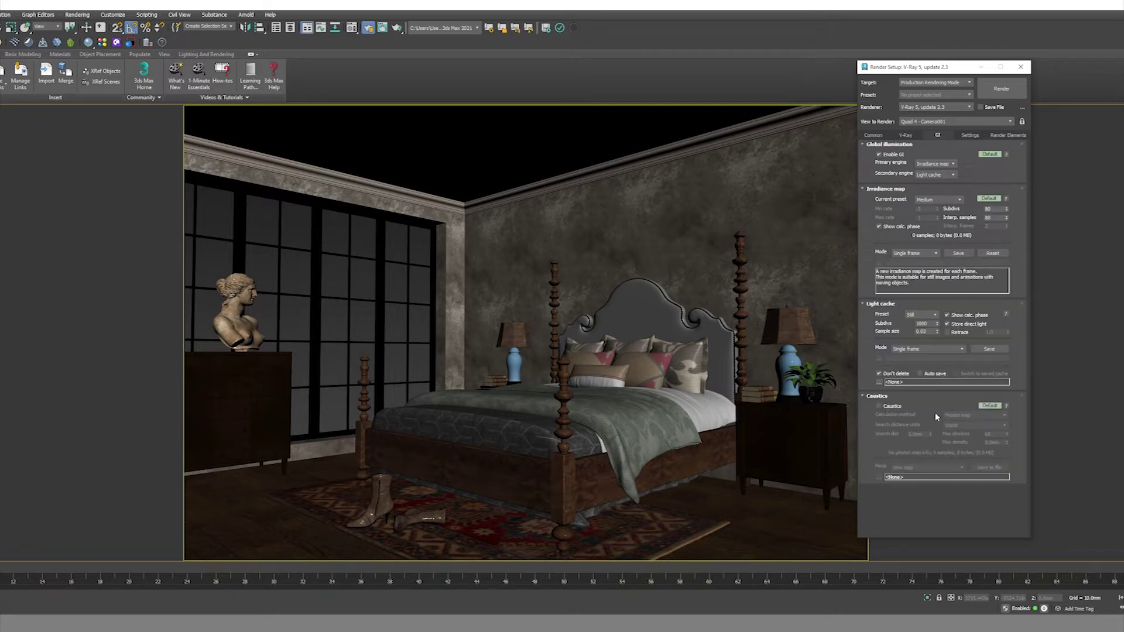
Review Settings' Tiled textures and Proxy preview cache, check Render Elements, then render from Common.
click(975, 136)
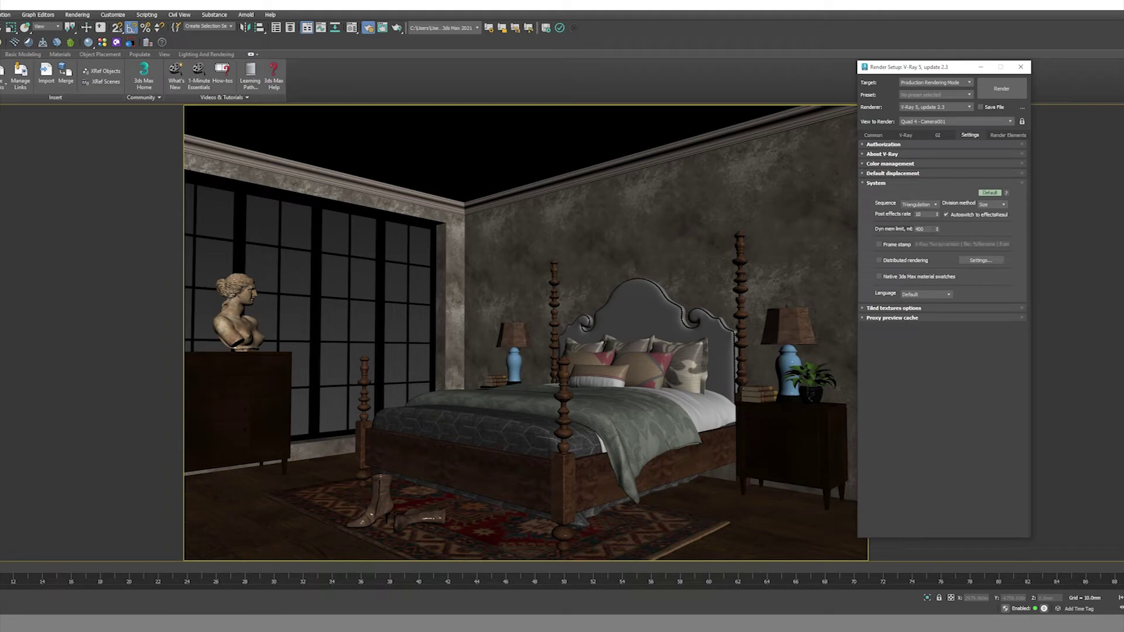
click(922, 310)
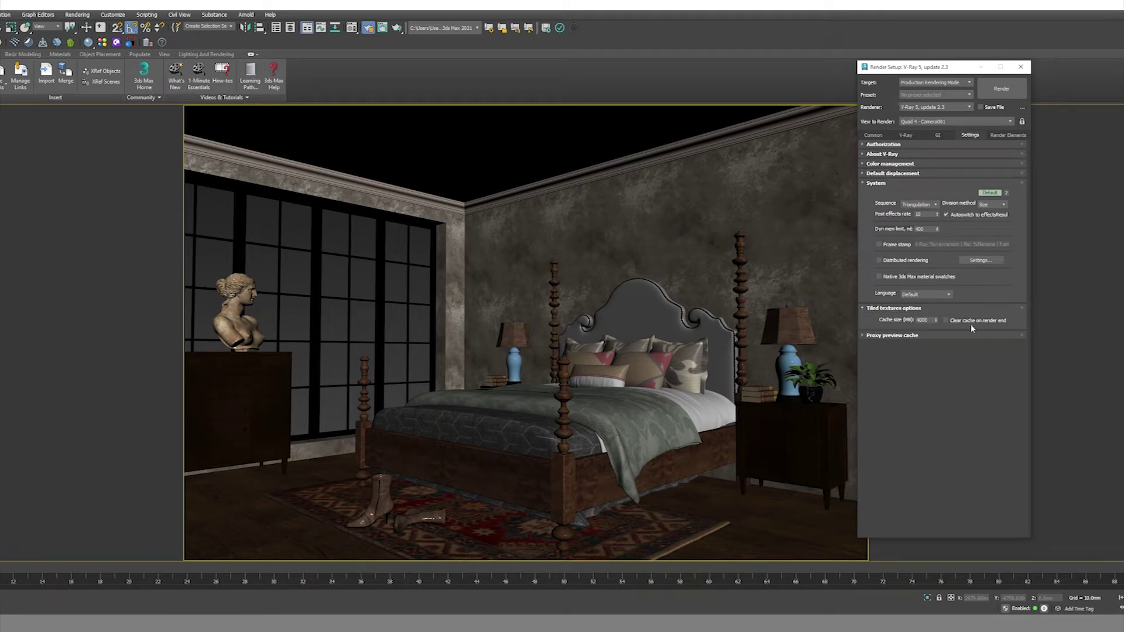
click(905, 337)
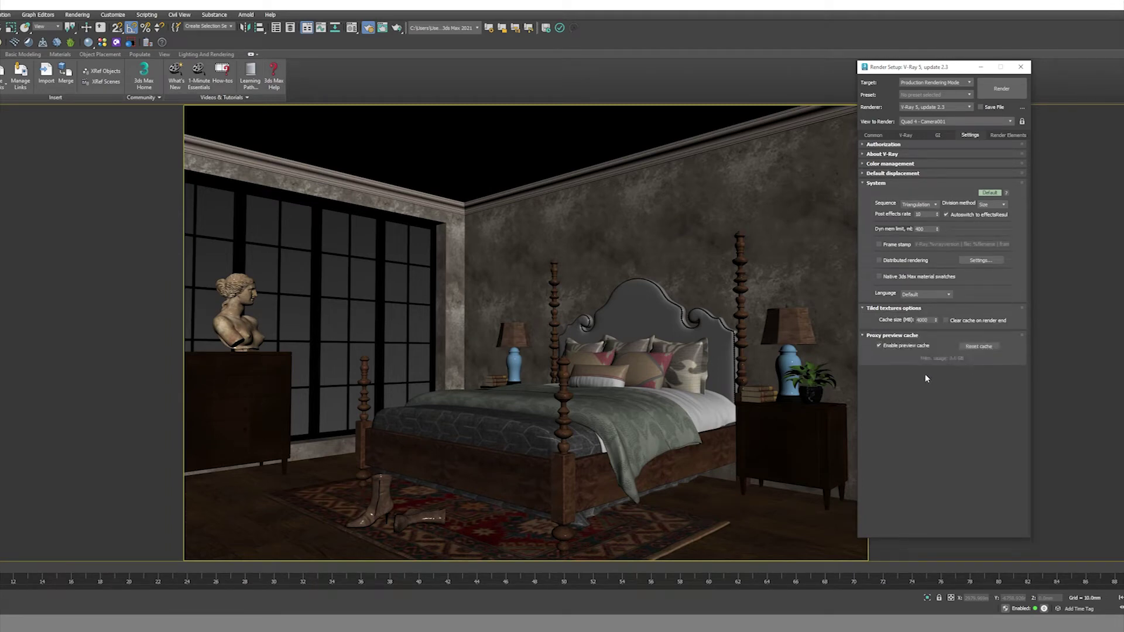
click(1008, 135)
click(873, 136)
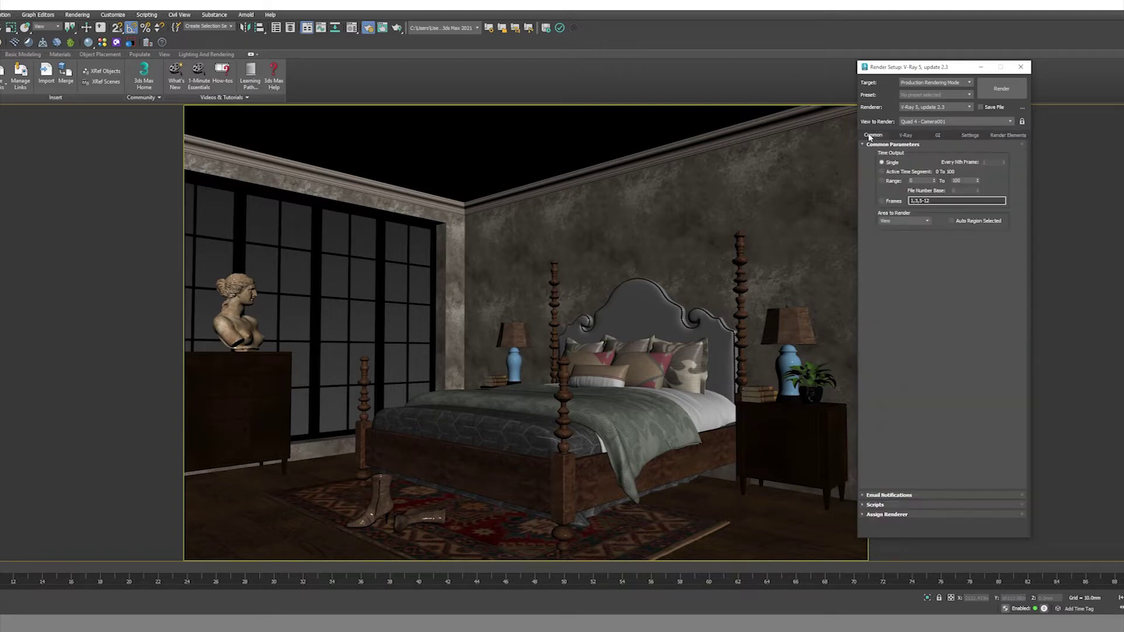
click(1002, 88)
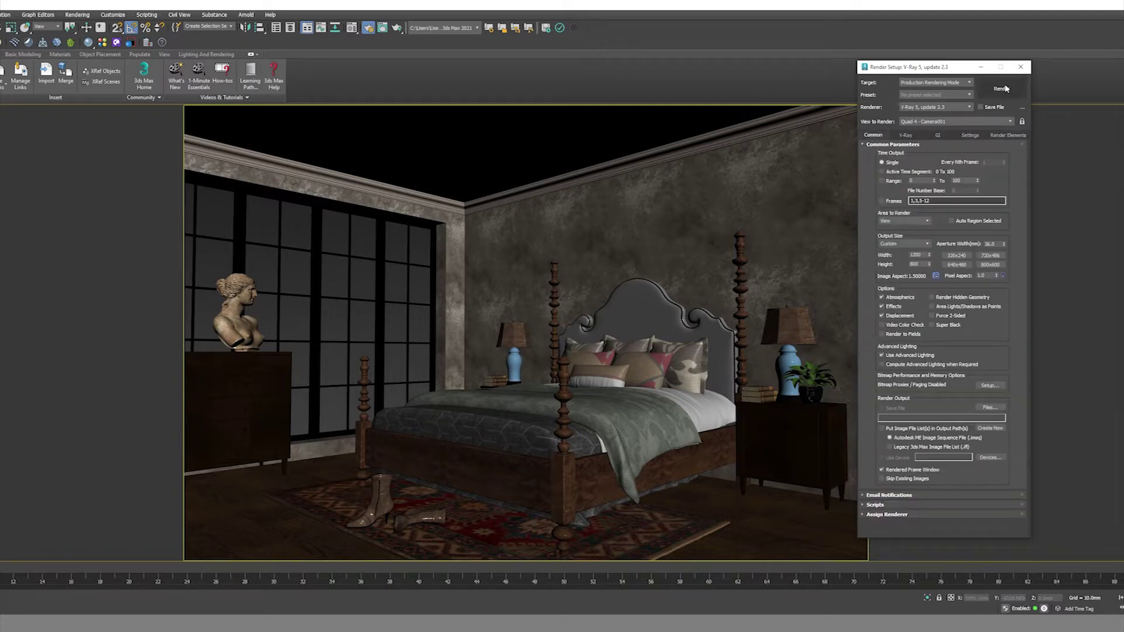